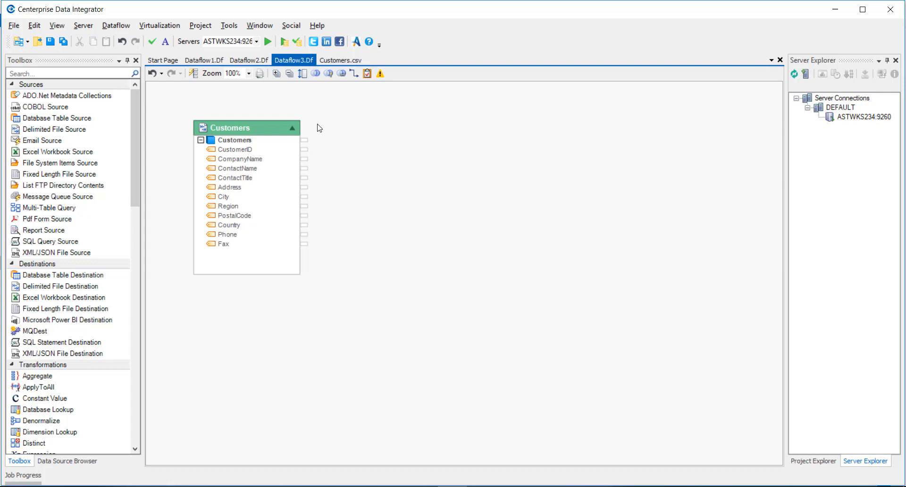
# Step: Review the customer records and header row in Customers.csv and return to Dataflow3.Df
pyautogui.click(339, 60)
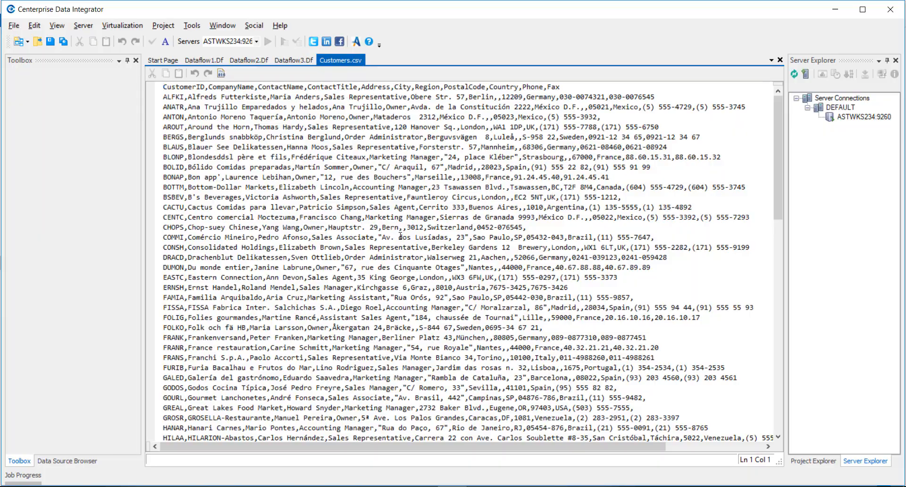
pyautogui.scroll(-18, 400, 236)
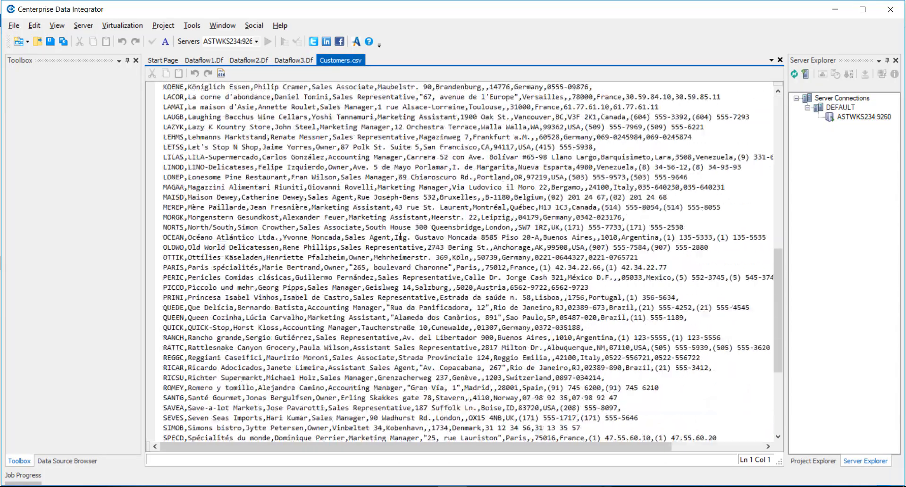
pyautogui.scroll(13, 400, 236)
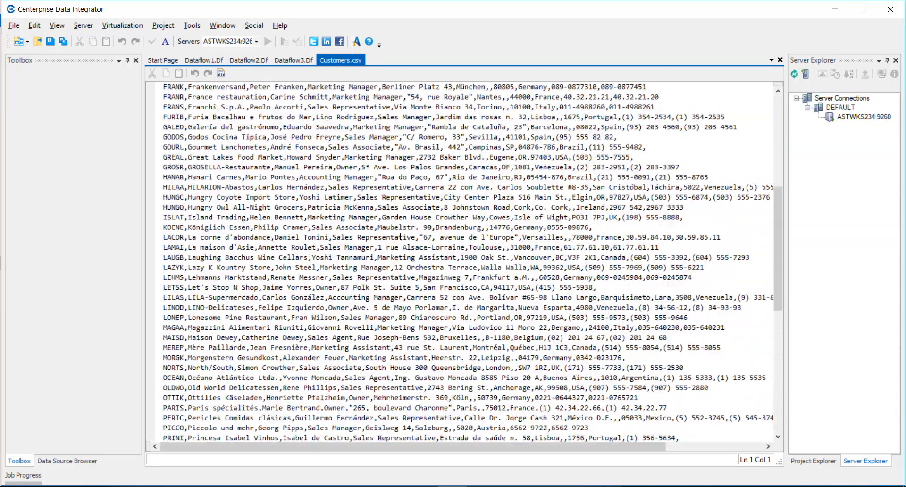
pyautogui.scroll(5, 400, 236)
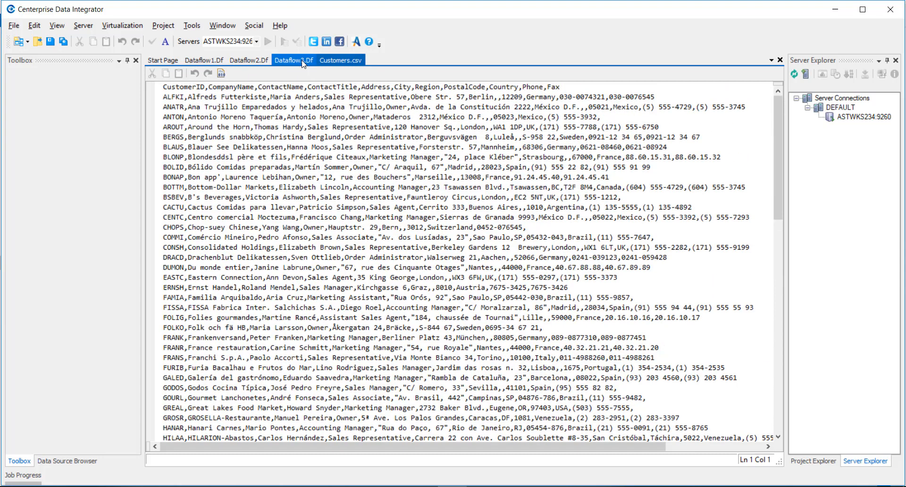
pyautogui.click(303, 61)
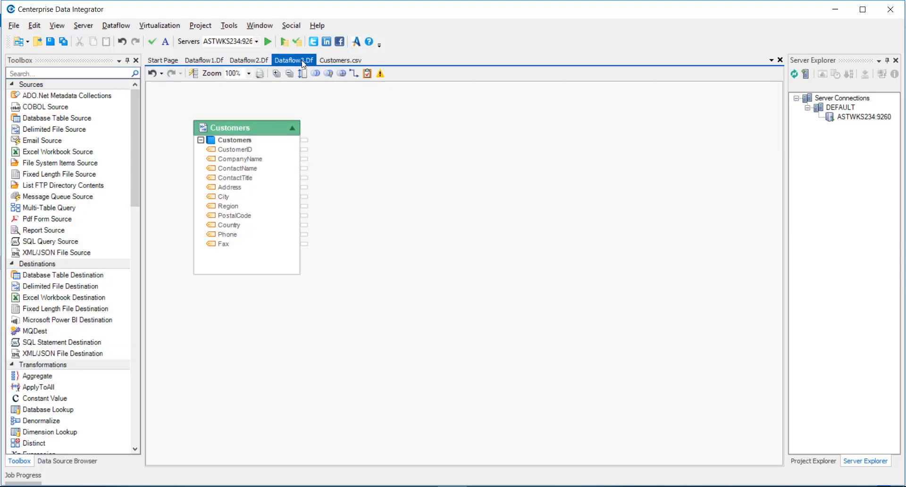
# Step: Place a Delimited File Source on the empty Dataflow1.Df canvas and expand the object
pyautogui.click(221, 59)
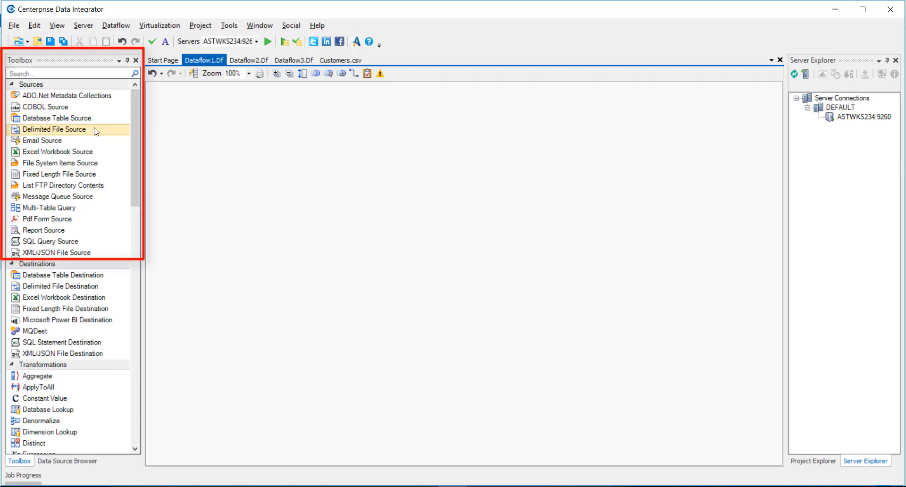
pyautogui.moveTo(96, 132); pyautogui.dragTo(202, 121)
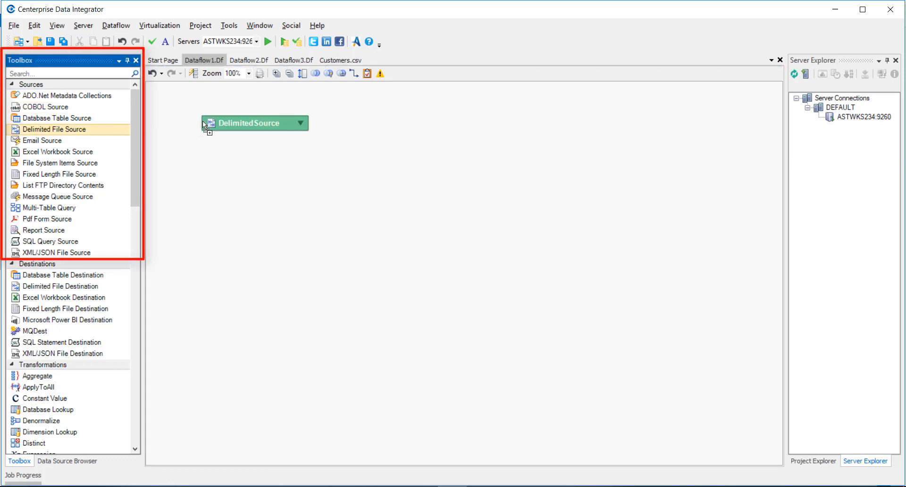
pyautogui.click(299, 123)
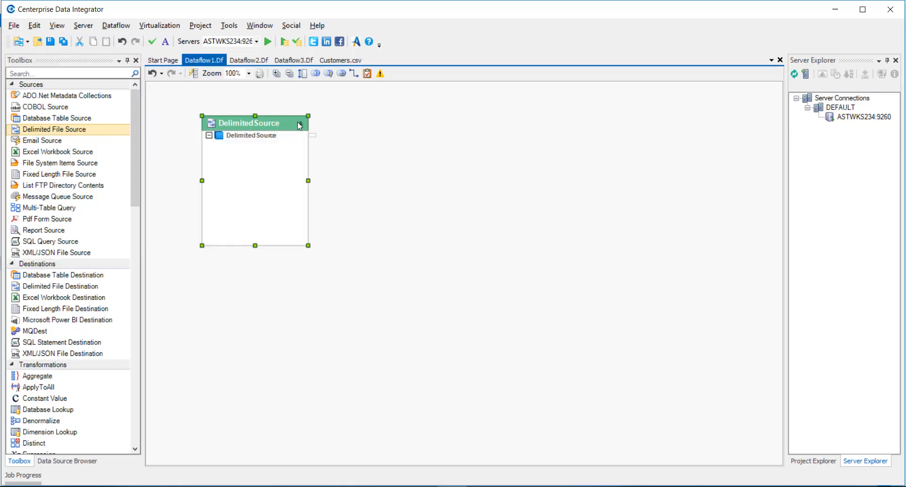
# Step: Open the DelimitedSource properties and set the file path to Customers.csv
pyautogui.rightClick(298, 123)
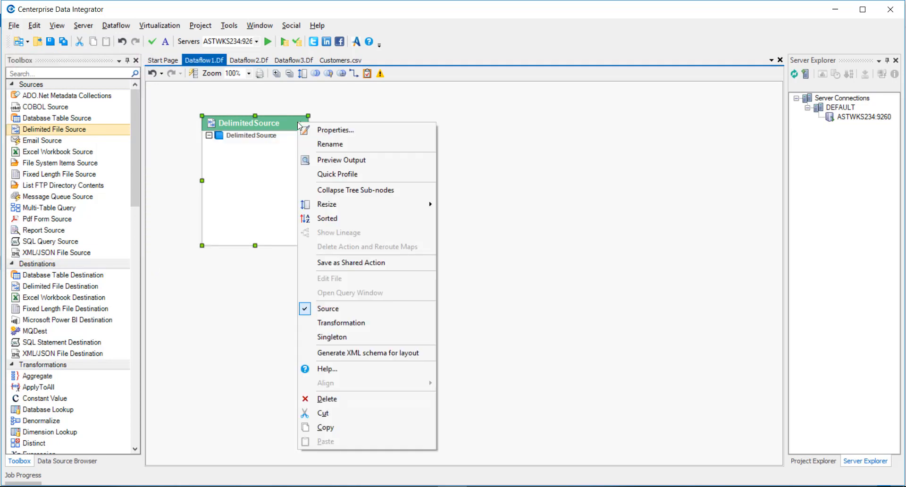
pyautogui.click(372, 129)
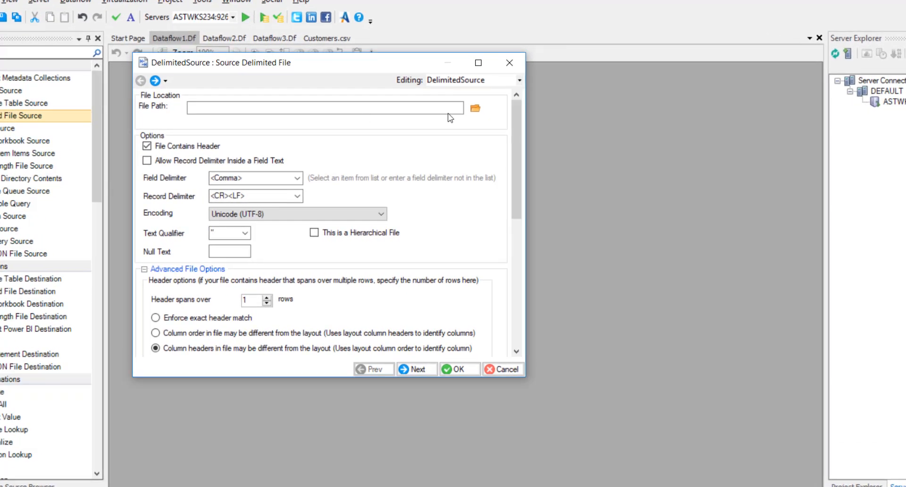
pyautogui.click(474, 110)
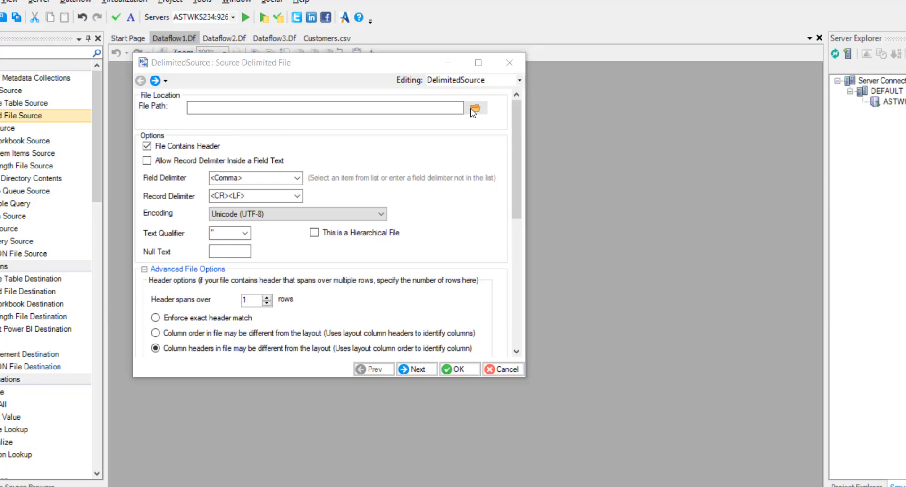
pyautogui.click(363, 164)
pyautogui.click(633, 453)
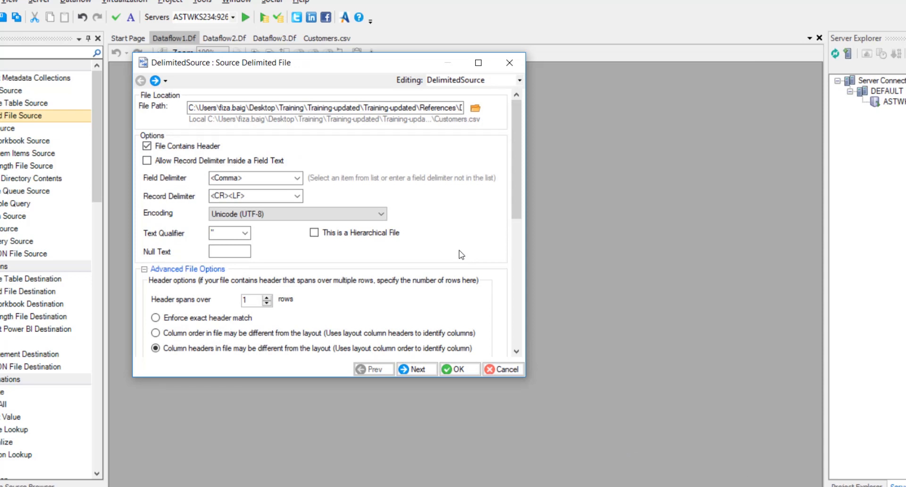
# Step: Toggle File Contains Header off and on, try <None> and "--" as field delimiters, and restore <Comma>
pyautogui.click(148, 147)
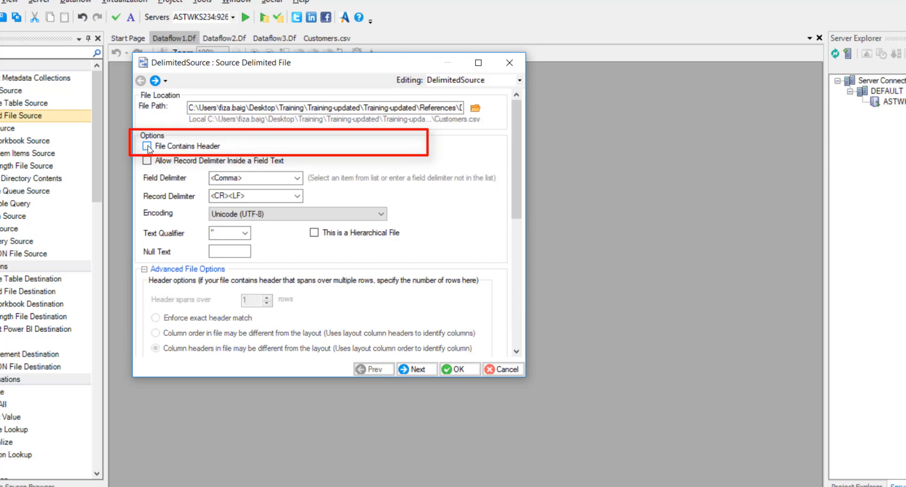
pyautogui.click(147, 146)
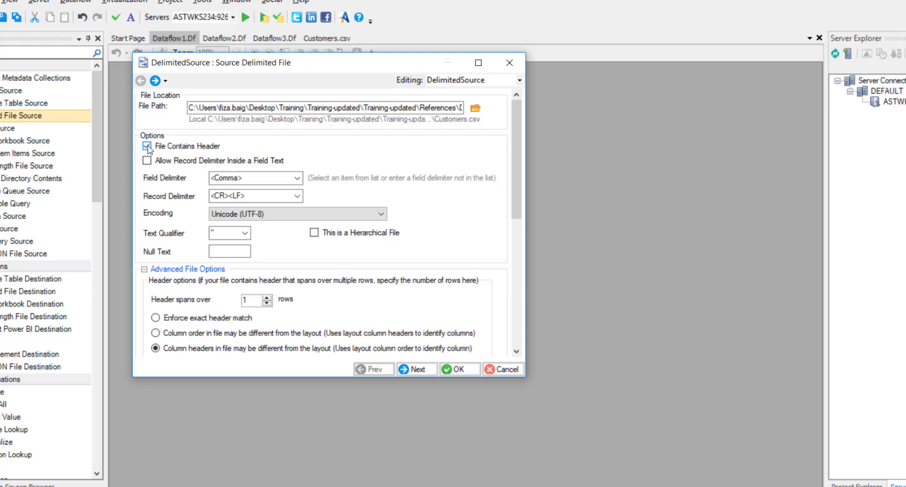
pyautogui.click(298, 178)
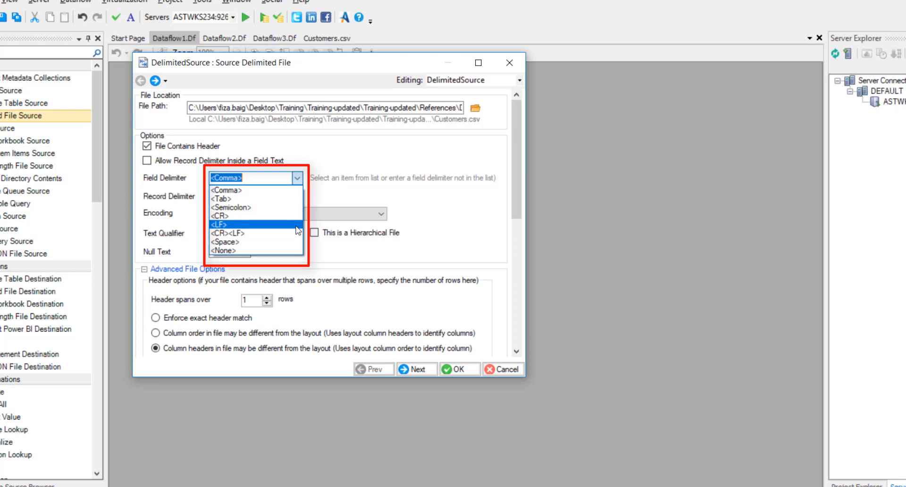
pyautogui.click(298, 252)
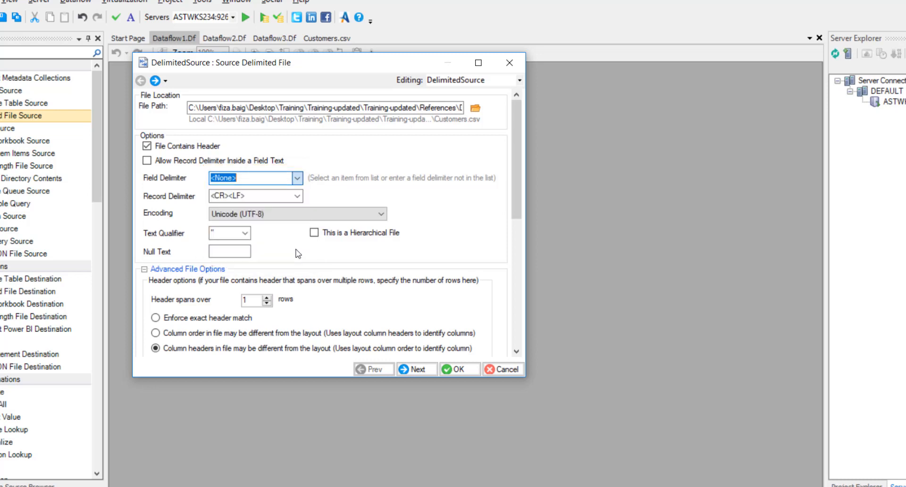
pyautogui.write('-')
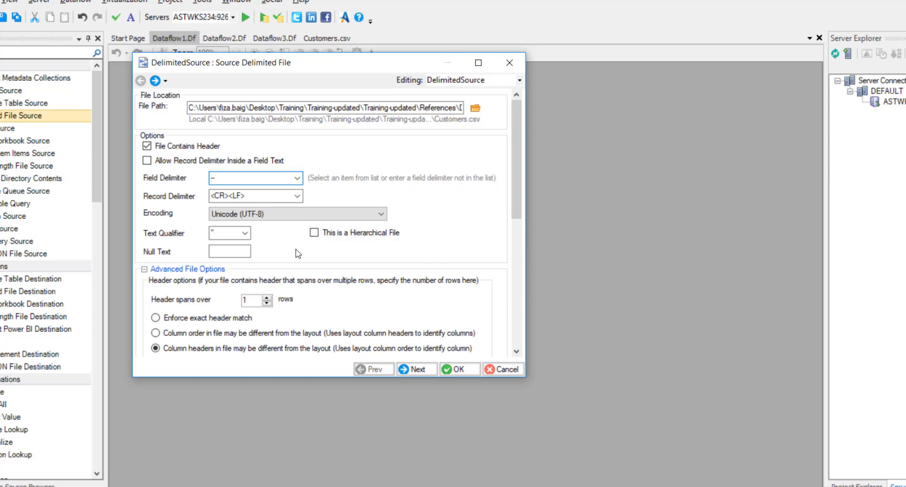
pyautogui.click(298, 177)
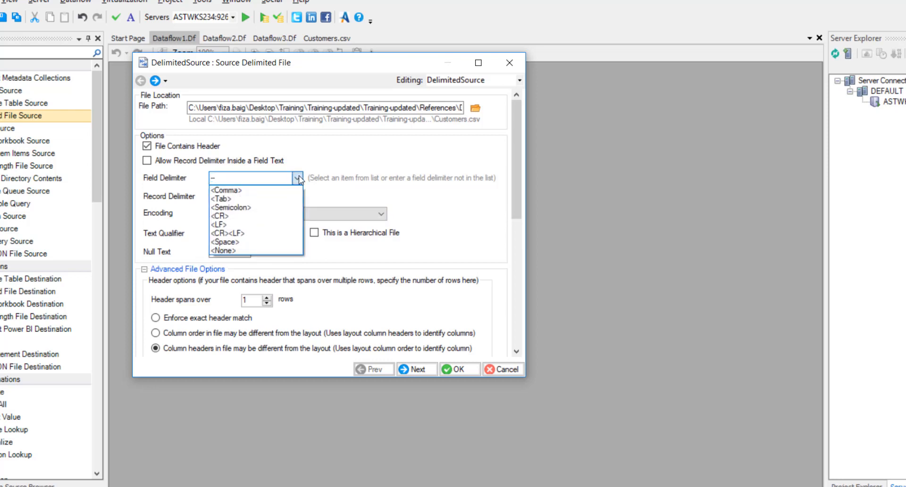
pyautogui.click(264, 190)
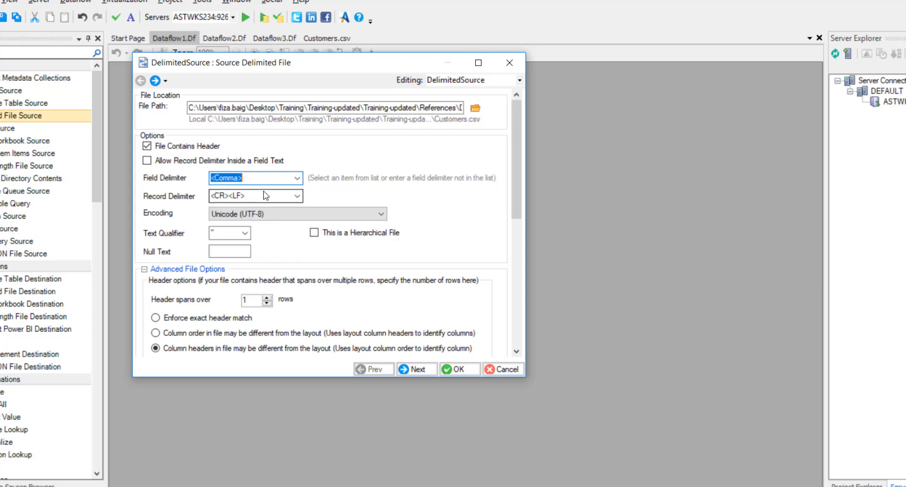
# Step: Check the record delimiter and text qualifier choices, keeping <CR><LF> and the double quote, and toggle This is a Hierarchical File on and off
pyautogui.click(297, 196)
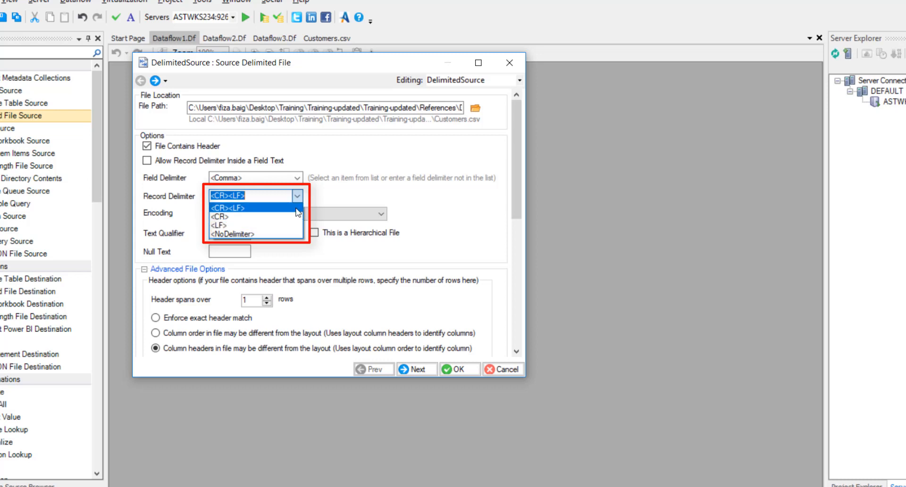
pyautogui.click(296, 208)
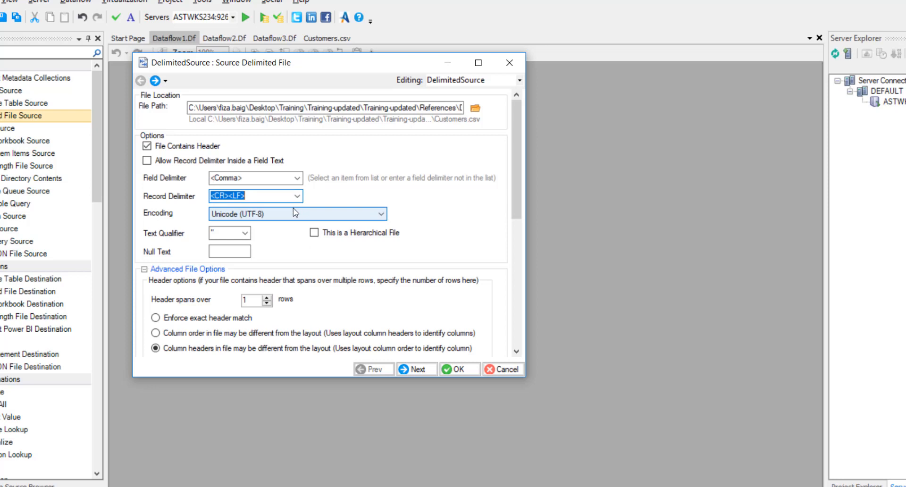
pyautogui.click(245, 233)
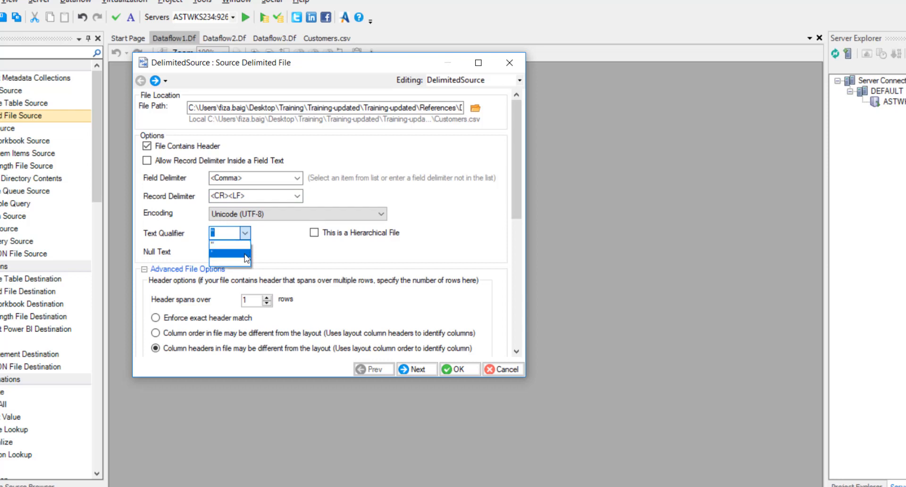
pyautogui.click(245, 253)
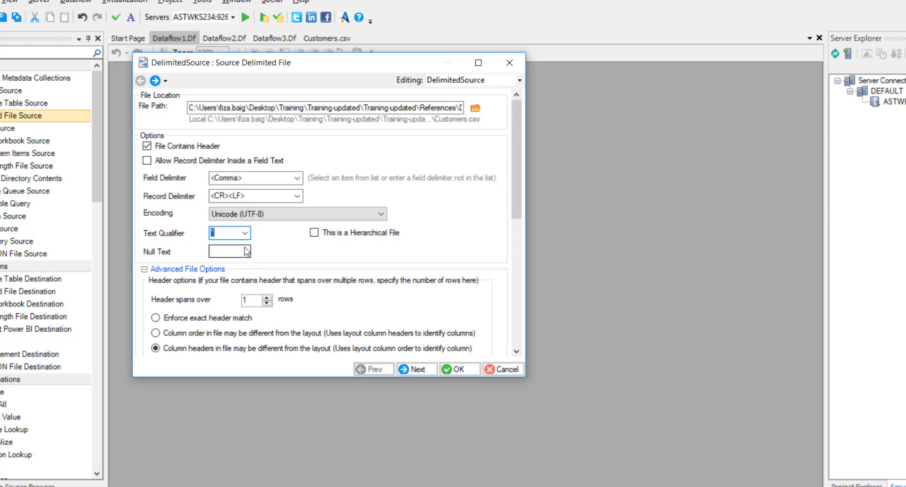
pyautogui.click(314, 233)
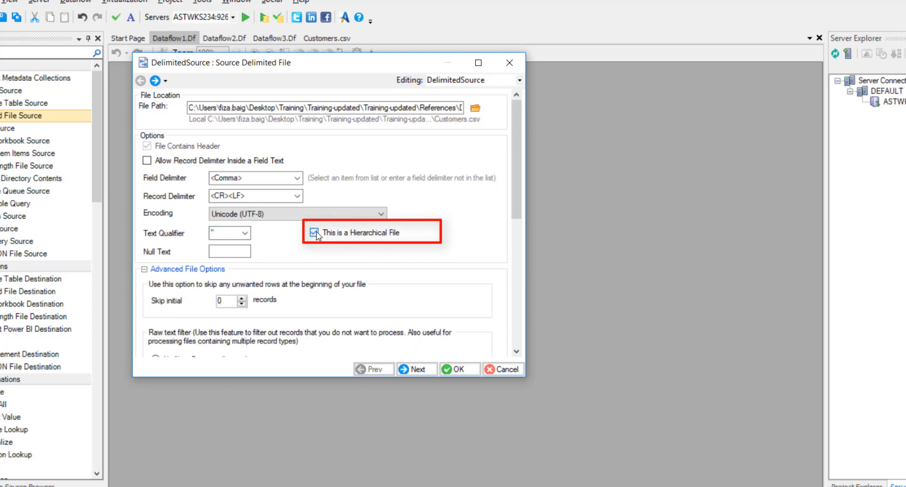
pyautogui.click(314, 233)
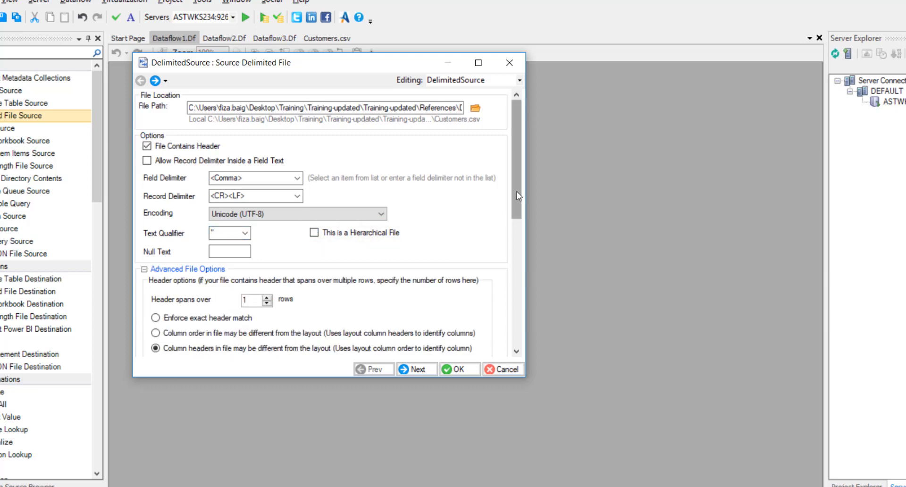
# Step: Try 3 header rows and the other header matching options, and restore 1 row with column headers allowed to differ from the layout
pyautogui.moveTo(518, 197); pyautogui.dragTo(518, 263)
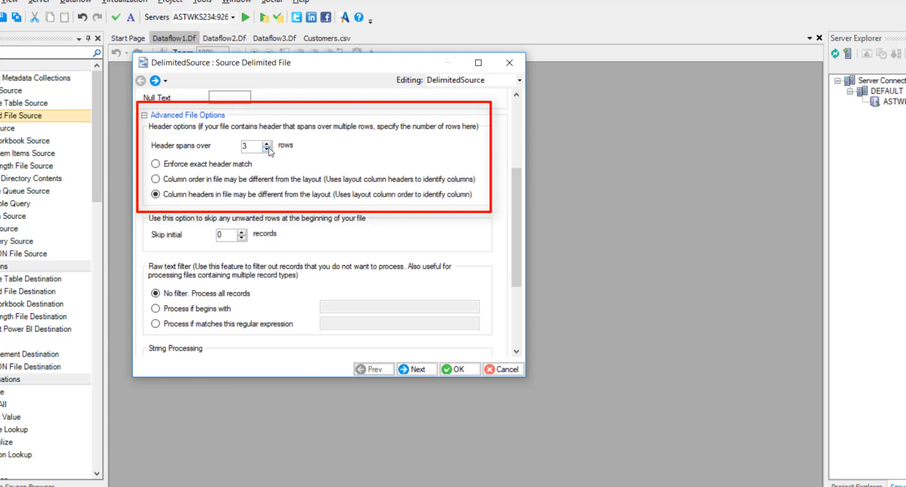
pyautogui.click(155, 164)
pyautogui.click(156, 180)
pyautogui.click(156, 195)
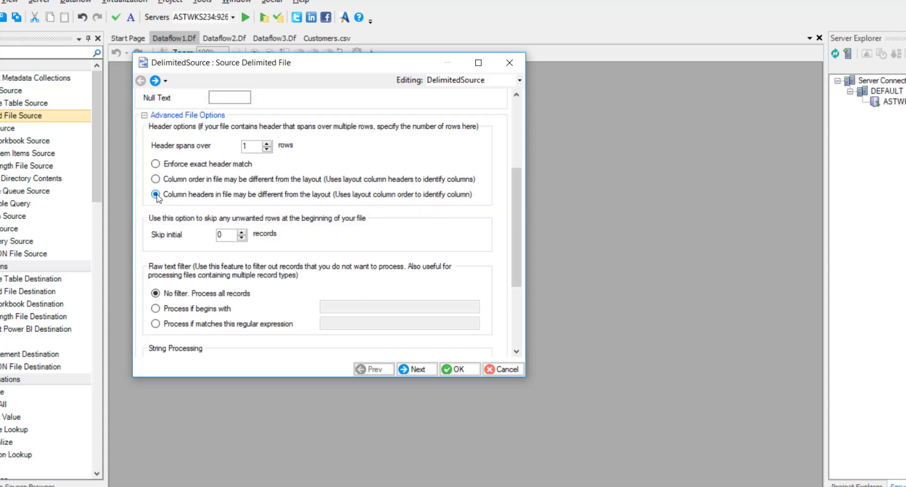
# Step: Try skipping the initial 2 records of the file and reset the skip count to 0
pyautogui.click(242, 233)
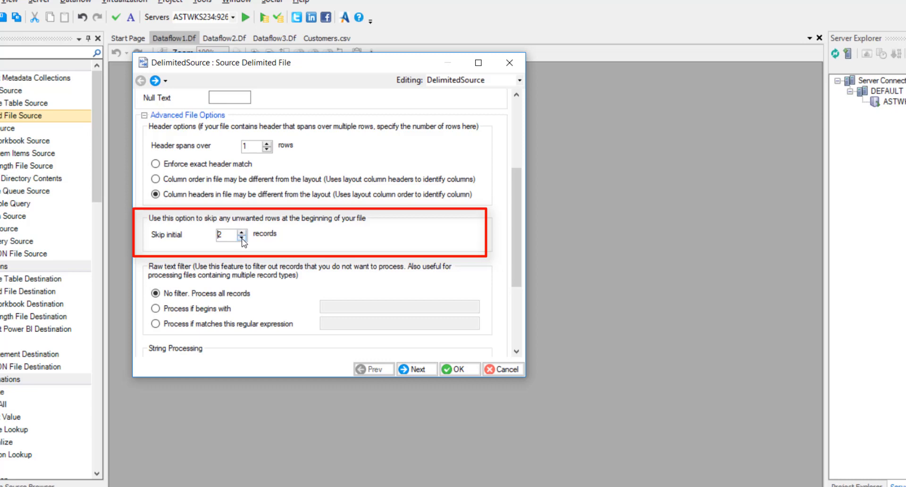
pyautogui.click(241, 240)
pyautogui.click(241, 239)
# Step: Try the begins-with and regular-expression raw text filters and restore No filter. Process all records
pyautogui.scroll(-2, 273, 289)
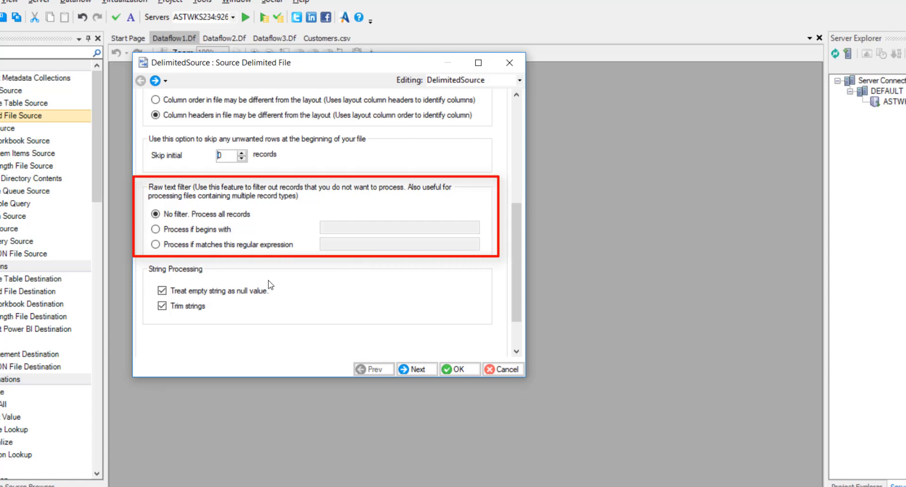
pyautogui.click(156, 230)
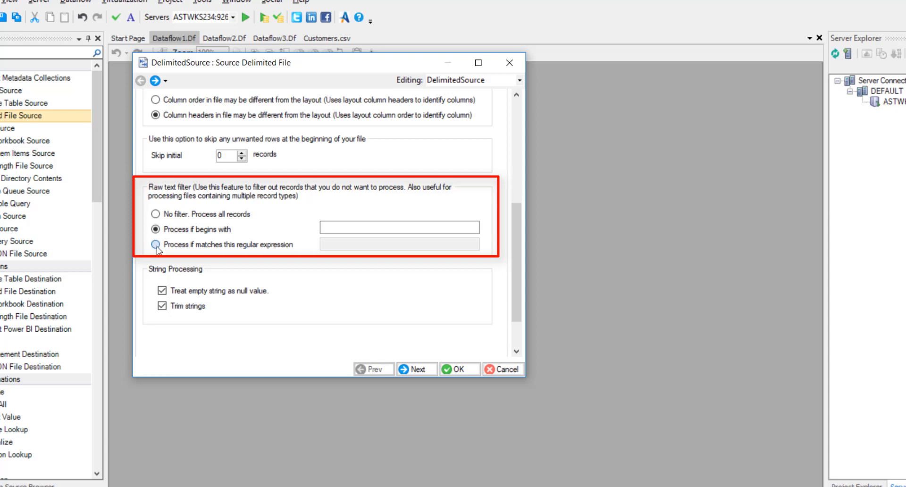
pyautogui.click(157, 245)
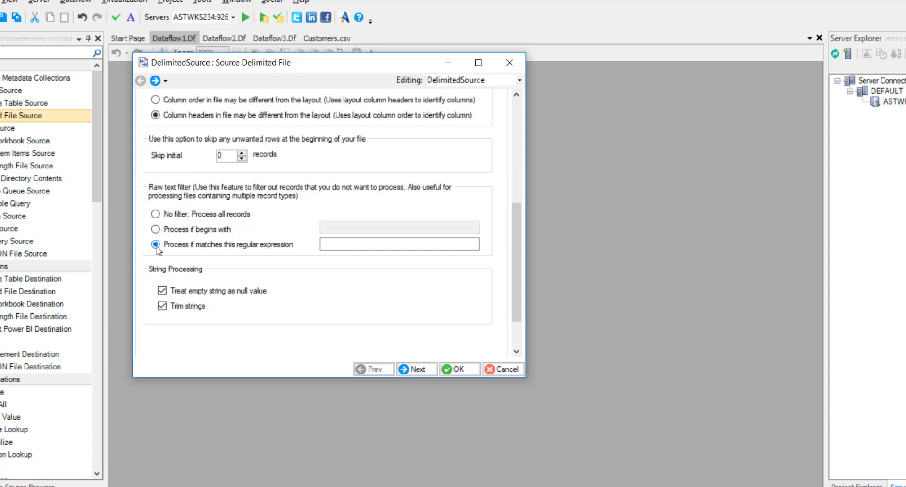
pyautogui.click(157, 215)
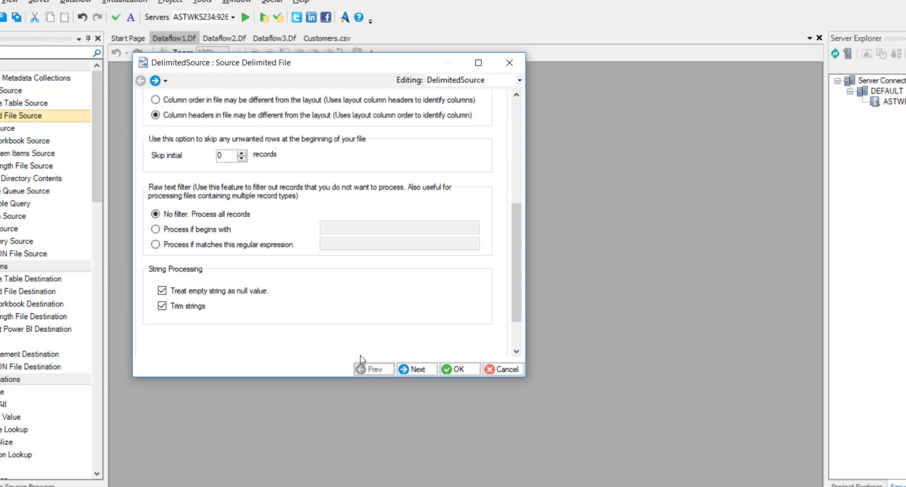
# Step: Accept the detected field layout for DelimitedSource and extend the object's lower edge on the canvas
pyautogui.click(417, 370)
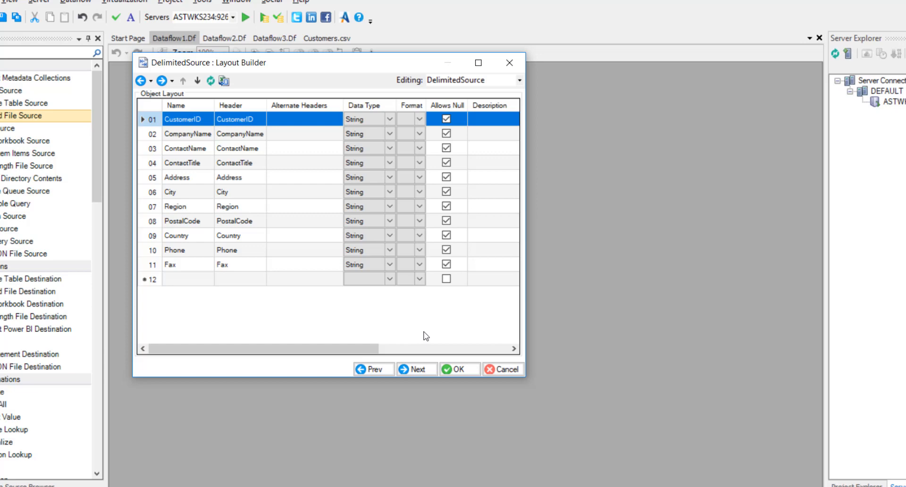
pyautogui.click(454, 368)
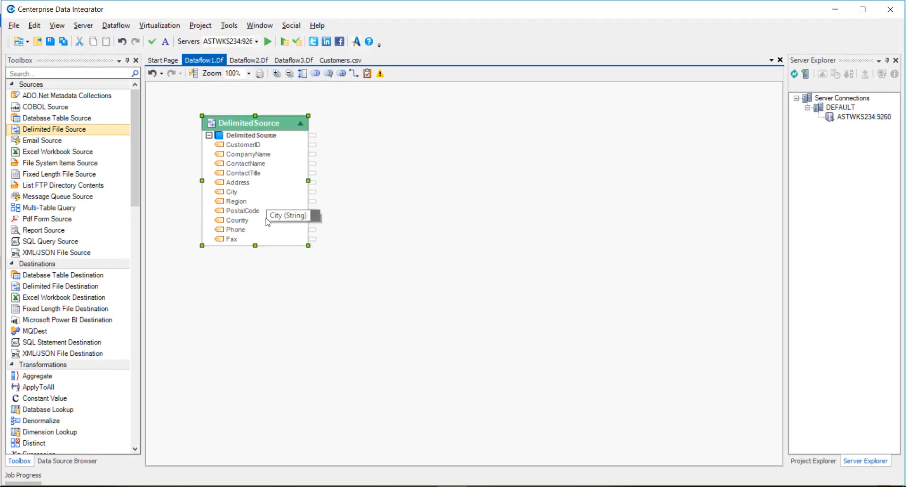
pyautogui.moveTo(256, 246); pyautogui.dragTo(257, 282)
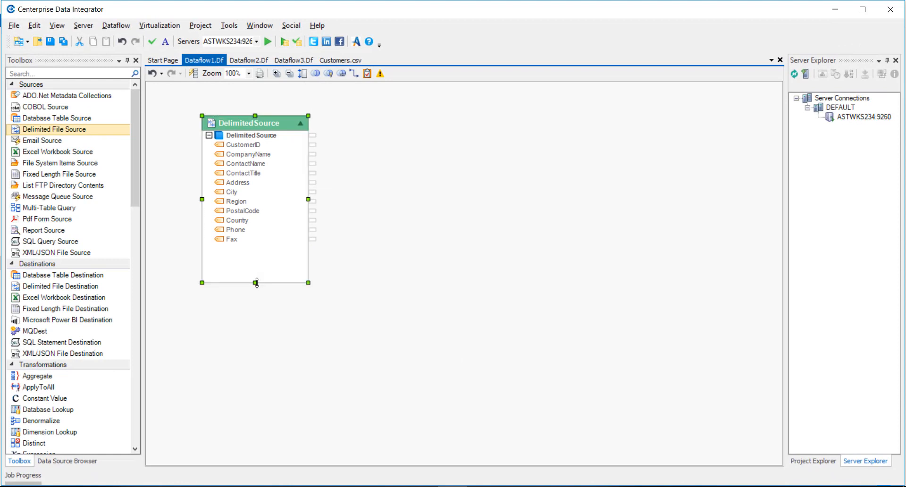
# Step: Preview the output of the DelimitedSource object and look through its customer records
pyautogui.rightClick(275, 126)
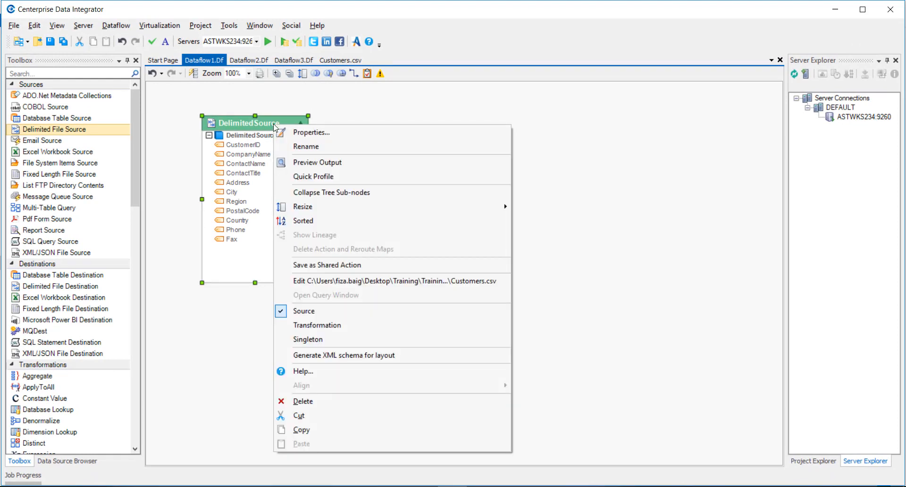
pyautogui.click(355, 158)
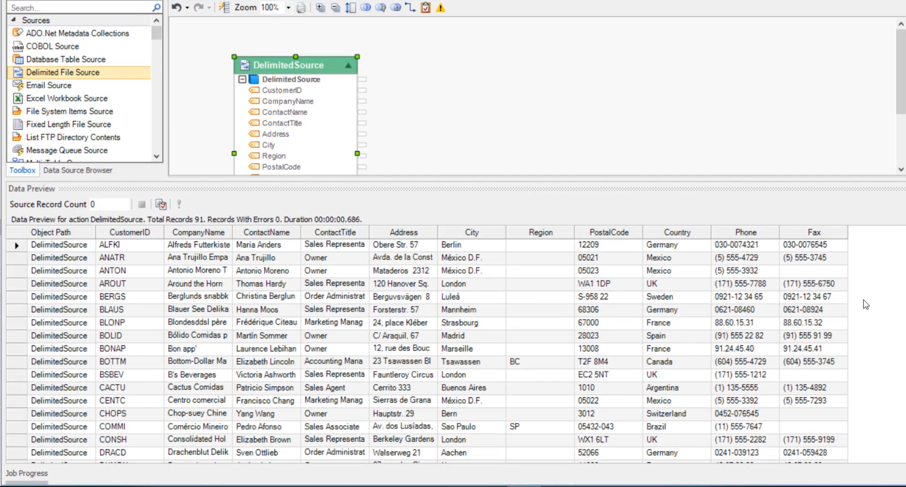
pyautogui.click(756, 332)
pyautogui.scroll(-1, 758, 334)
pyautogui.scroll(-1, 884, 310)
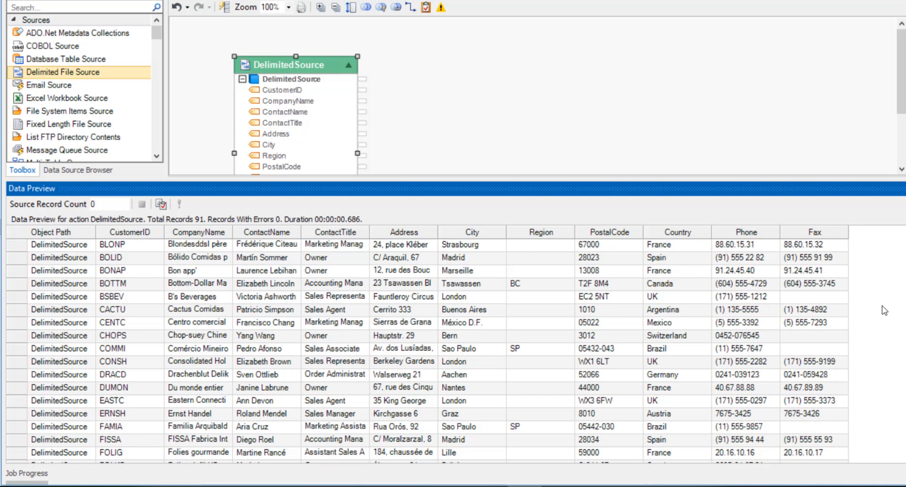
pyautogui.scroll(-5, 884, 310)
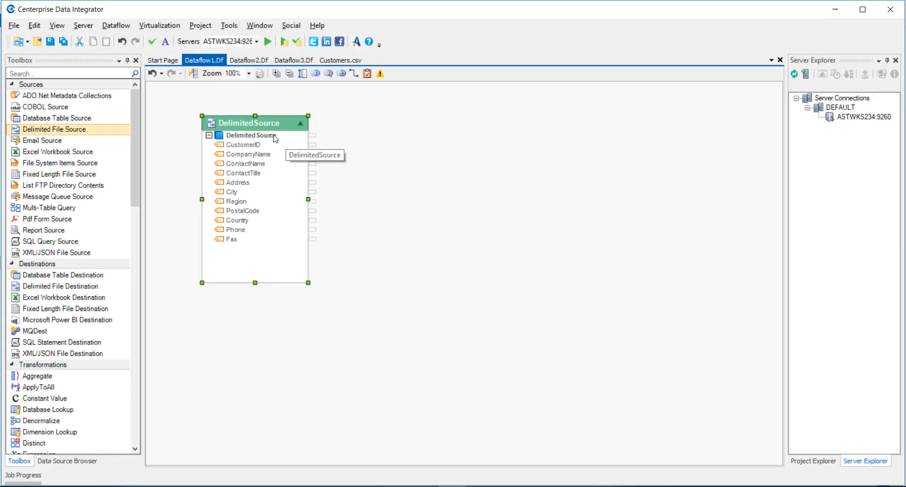
# Step: Write the whole DelimitedSource node to a new Excel Workbook Destination
pyautogui.rightClick(272, 136)
pyautogui.moveTo(321, 185)
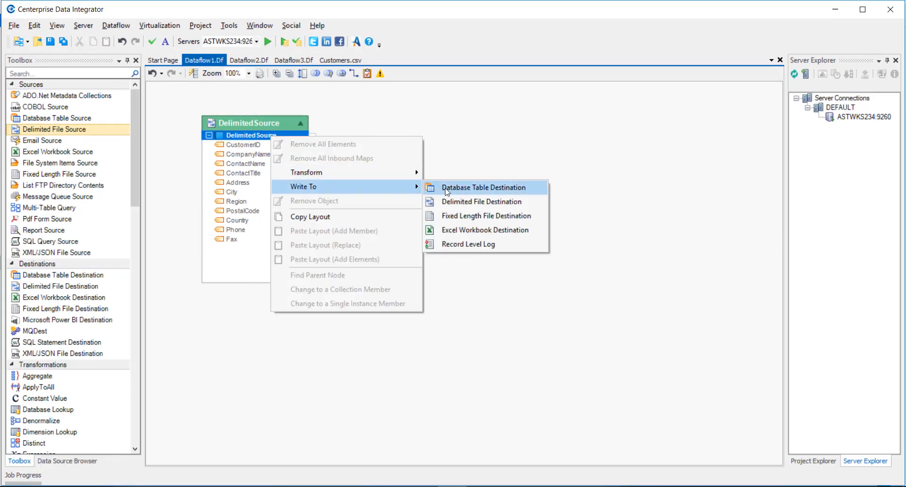
pyautogui.click(504, 230)
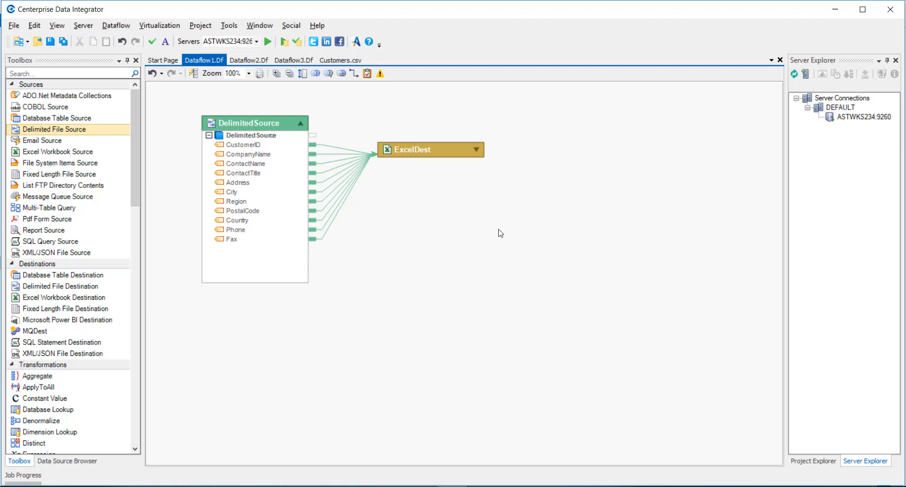
# Step: In Dataflow2.Df, add a Delimited File Destination beside the Employees table and map all Employees fields to it
pyautogui.click(249, 60)
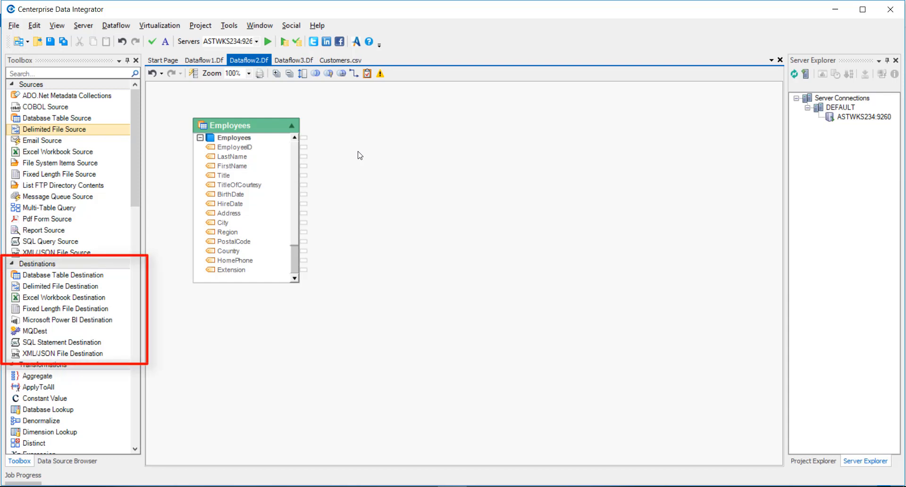
pyautogui.click(89, 291)
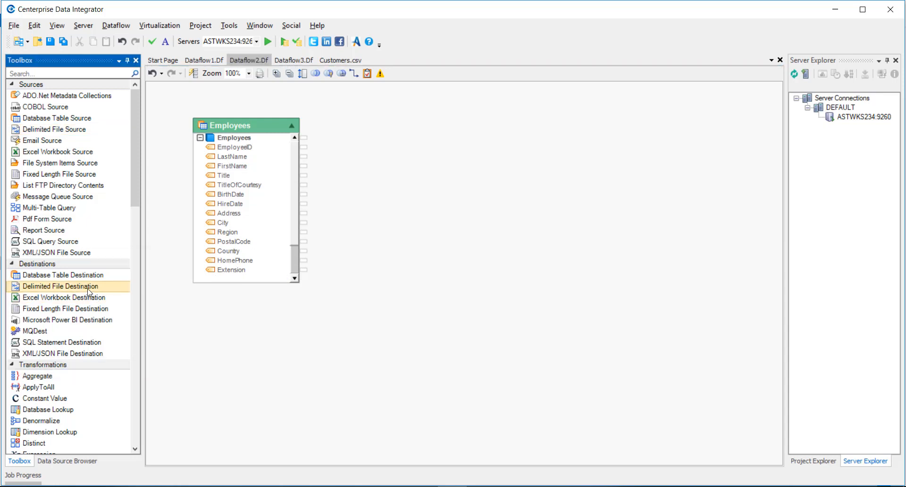
pyautogui.moveTo(88, 291); pyautogui.dragTo(366, 170)
pyautogui.moveTo(428, 140); pyautogui.dragTo(428, 139)
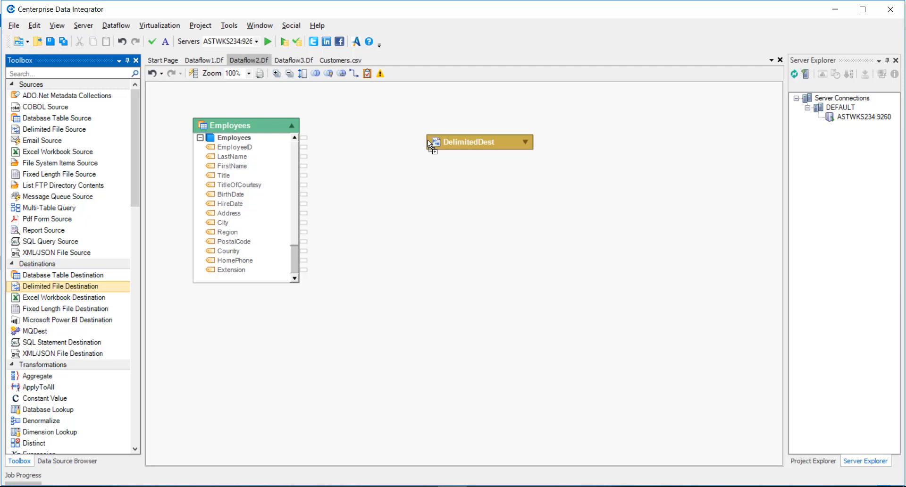
pyautogui.click(523, 141)
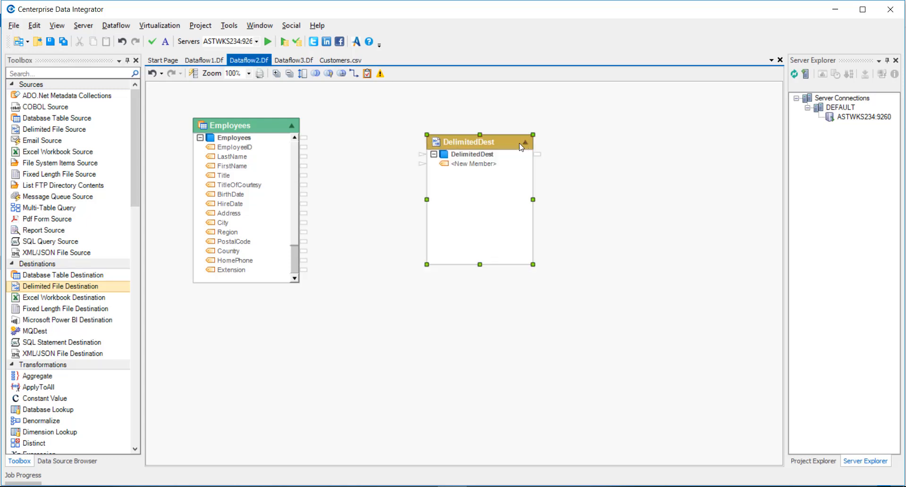
pyautogui.moveTo(305, 142); pyautogui.dragTo(425, 154)
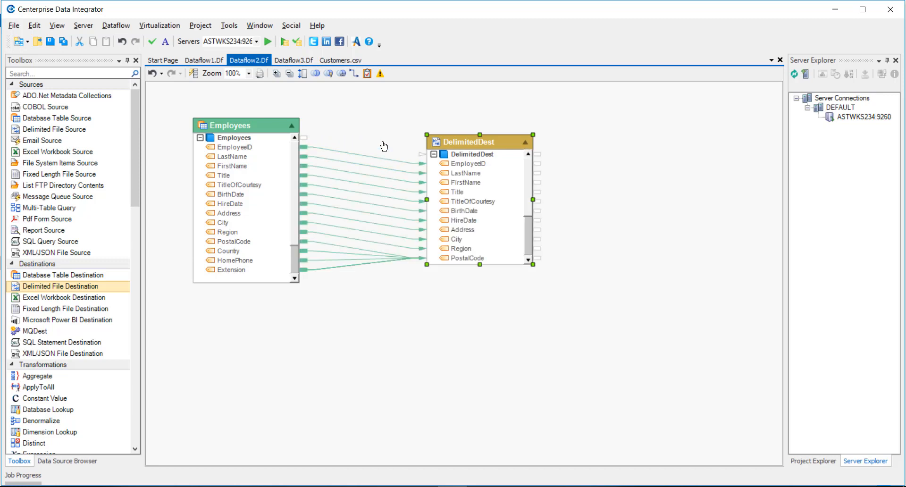
# Step: Set the DelimitedDest file path to a new file named Output in the Delimited File Source and Destination folder
pyautogui.rightClick(450, 141)
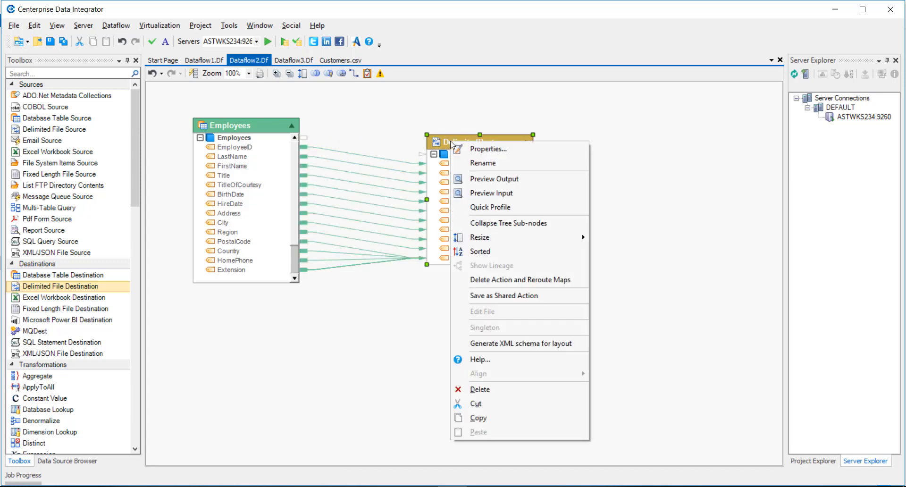
pyautogui.click(539, 148)
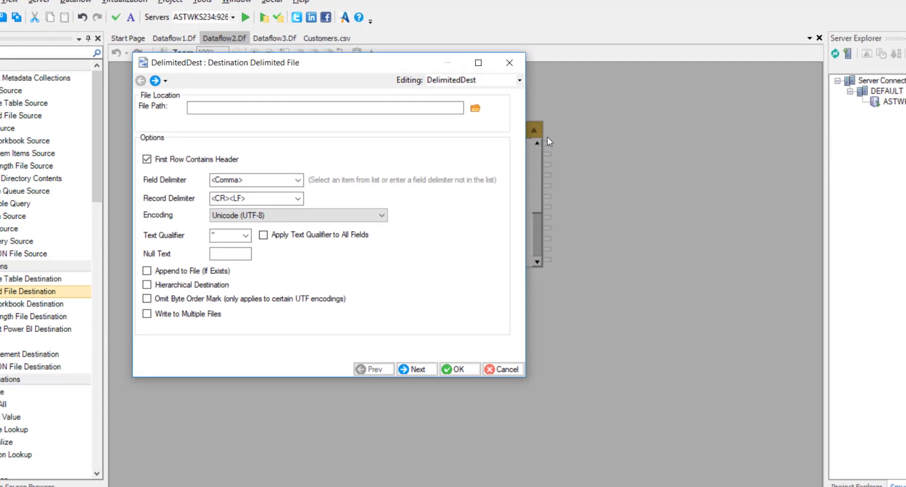
pyautogui.click(476, 109)
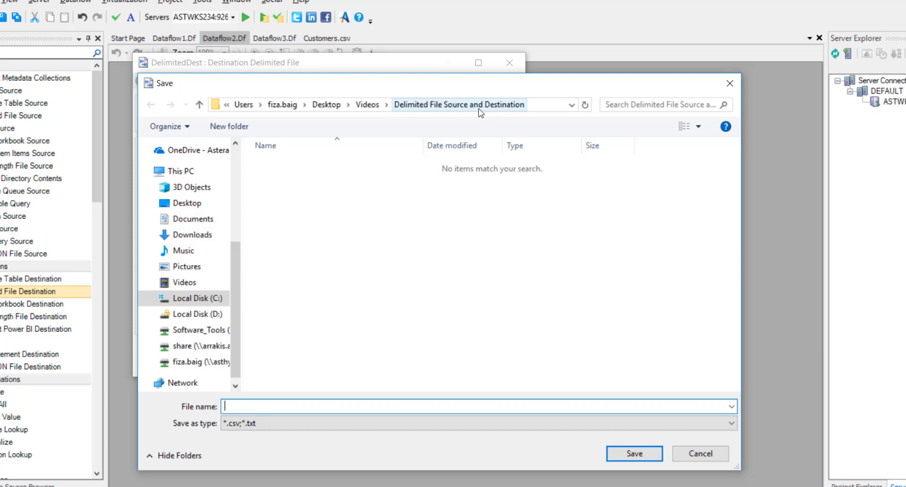
pyautogui.write('Output')
pyautogui.click(636, 454)
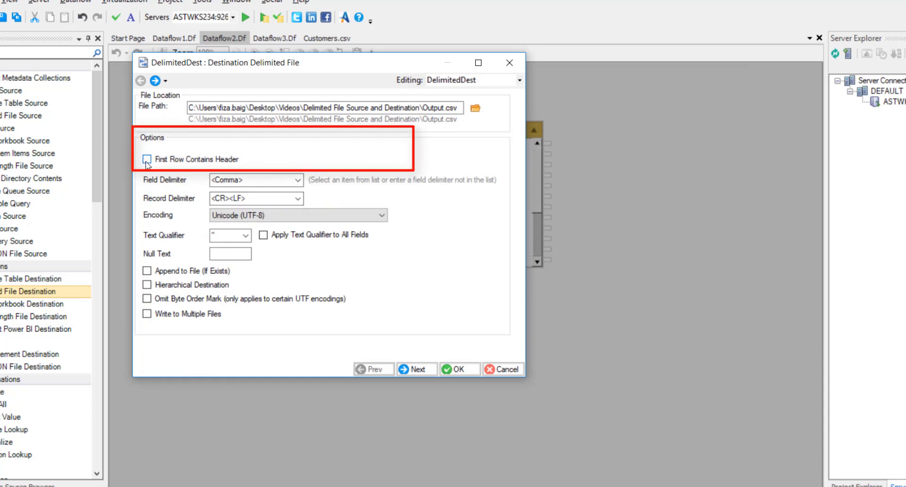
# Step: Enable First Row Contains Header and choose <Comma> as the field delimiter and <CR><LF> as the record delimiter
pyautogui.click(147, 159)
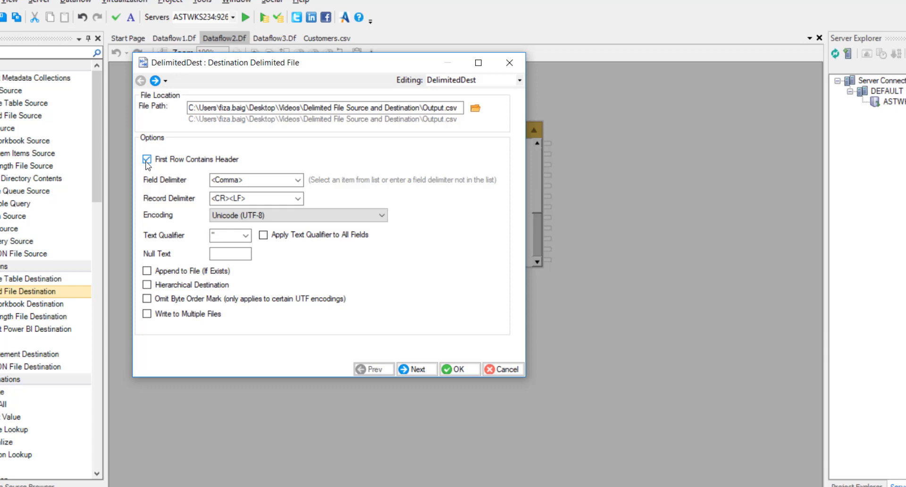
pyautogui.click(298, 180)
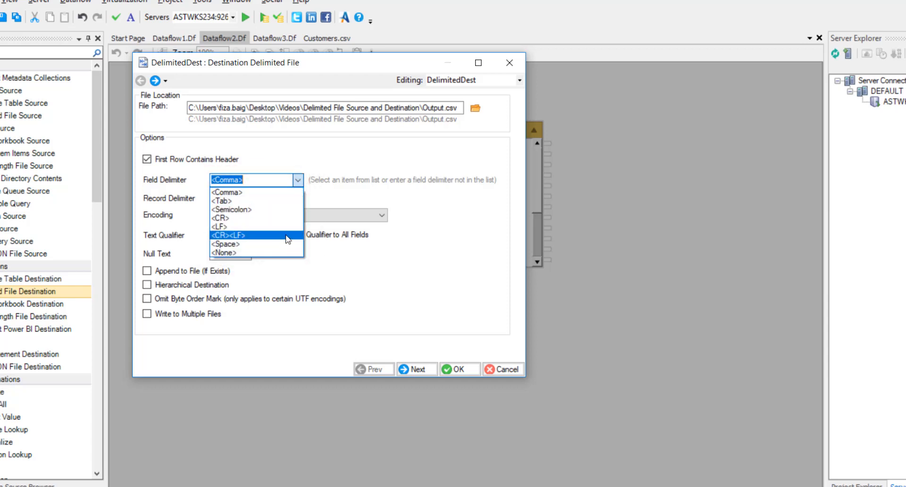
pyautogui.click(292, 192)
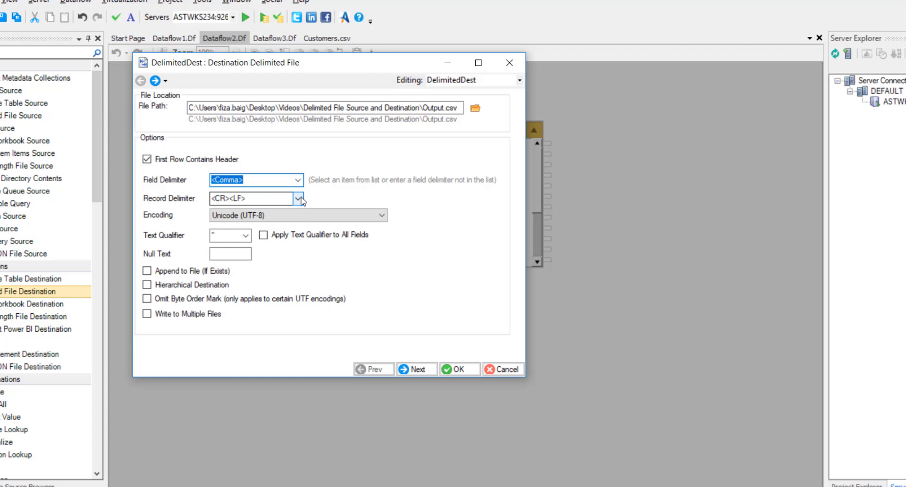
pyautogui.click(298, 199)
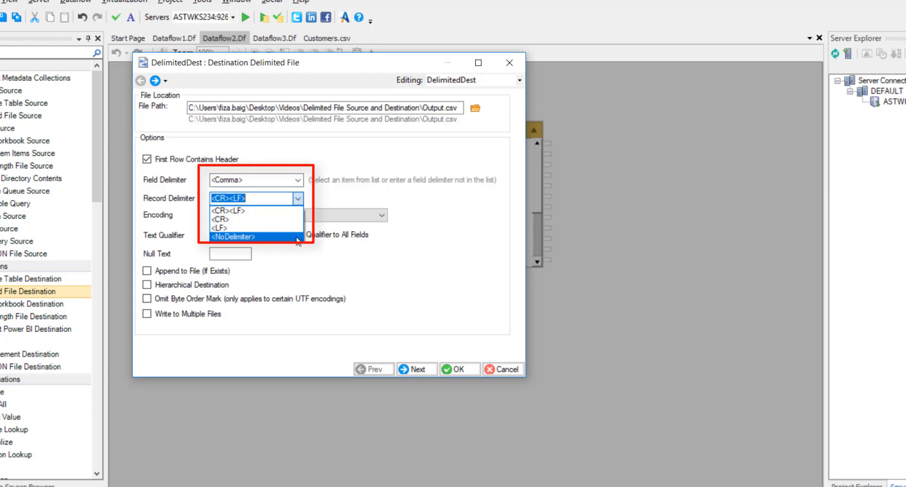
pyautogui.click(298, 211)
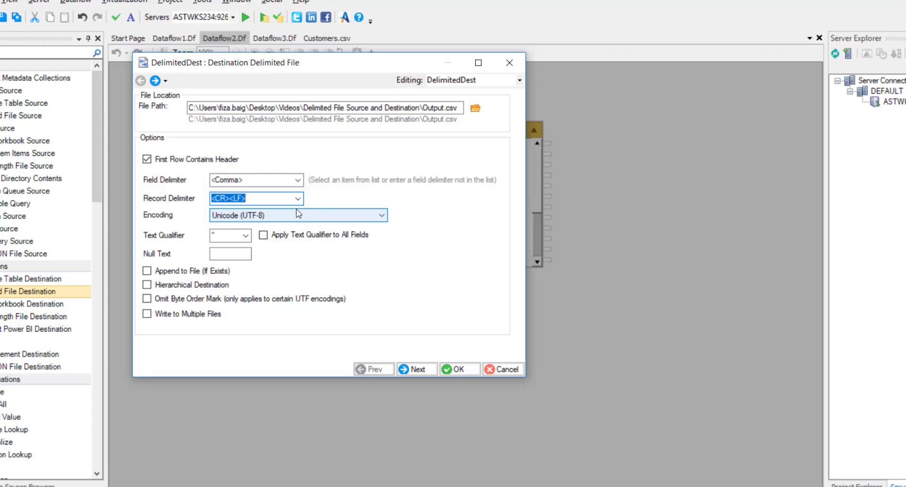
# Step: Try the Append to File, Write to Multiple Files and Hierarchical Destination options and turn them back off
pyautogui.click(147, 272)
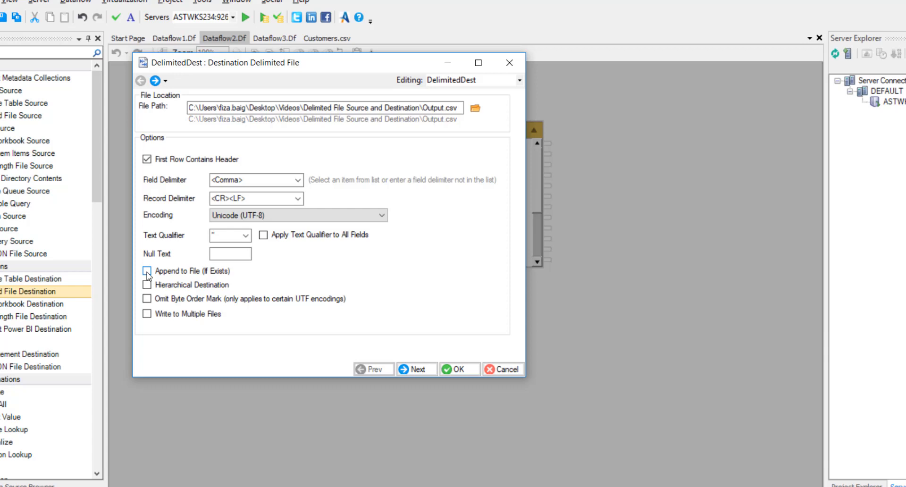
pyautogui.click(147, 314)
pyautogui.click(147, 314)
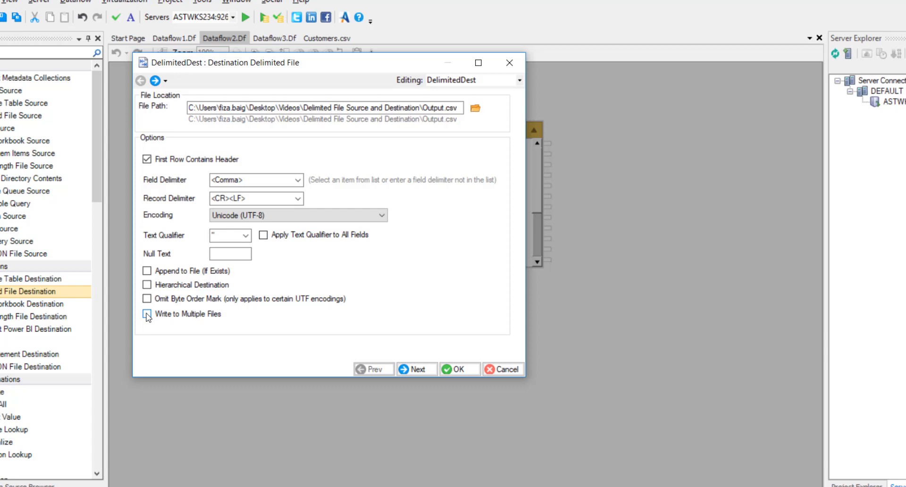
pyautogui.click(147, 285)
pyautogui.click(148, 285)
# Step: Remove the EmployeeID field from the DelimitedDest layout and accept the destination's properties
pyautogui.click(418, 368)
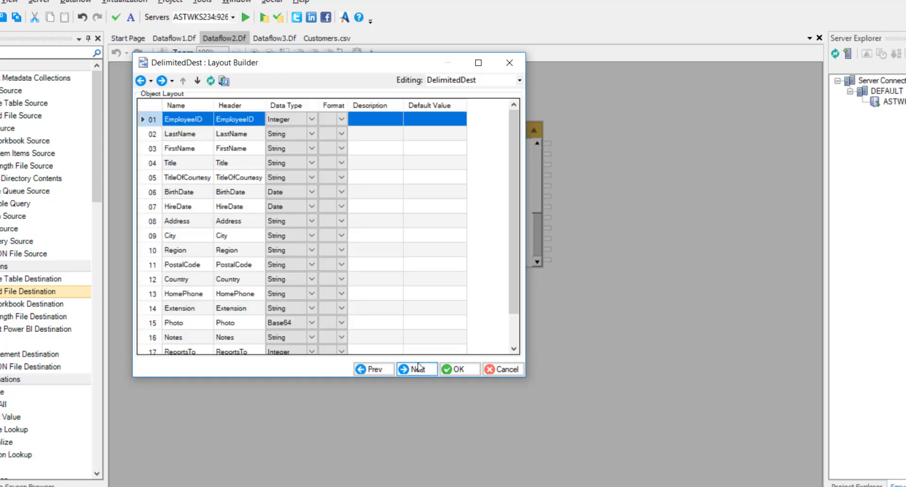
pyautogui.moveTo(525, 339); pyautogui.dragTo(640, 340)
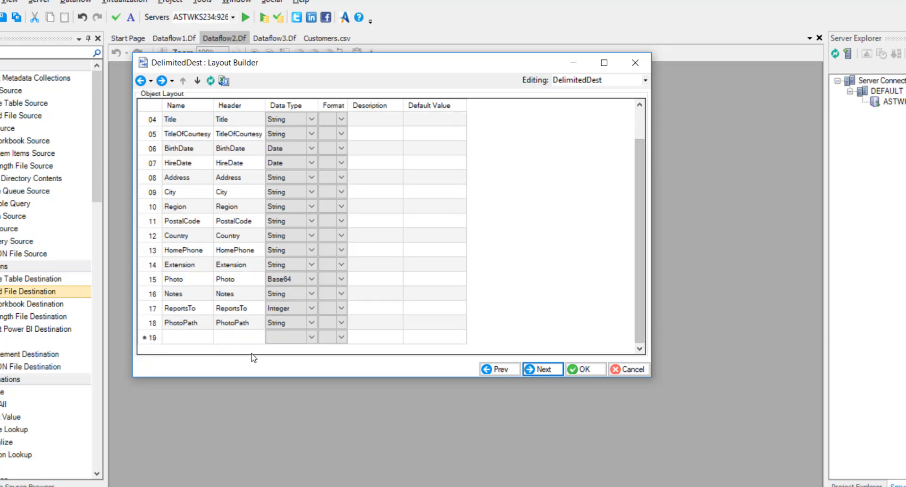
pyautogui.rightClick(149, 322)
pyautogui.click(184, 362)
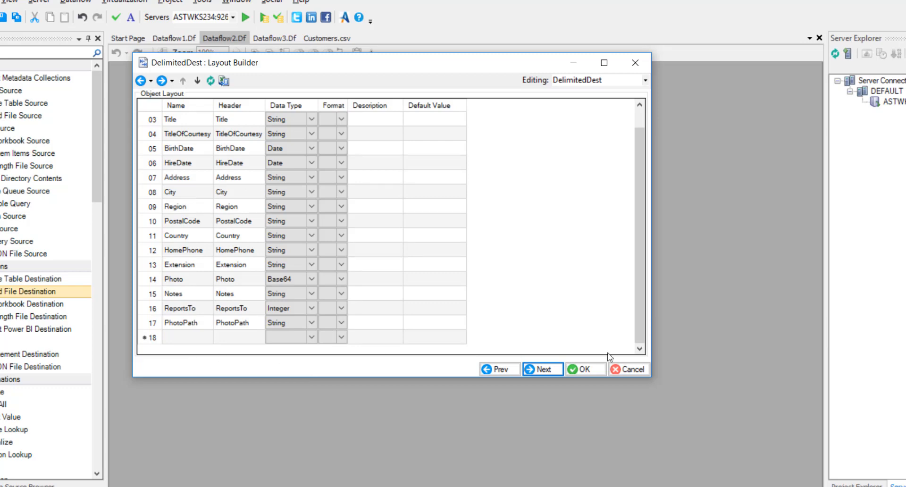
pyautogui.click(584, 369)
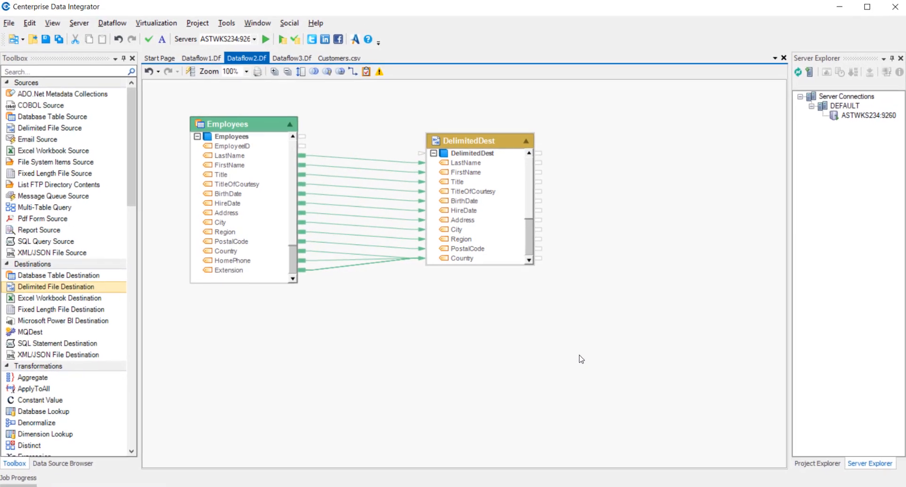
# Step: Preview the output of DelimitedDest and close the data preview
pyautogui.rightClick(513, 145)
pyautogui.click(555, 182)
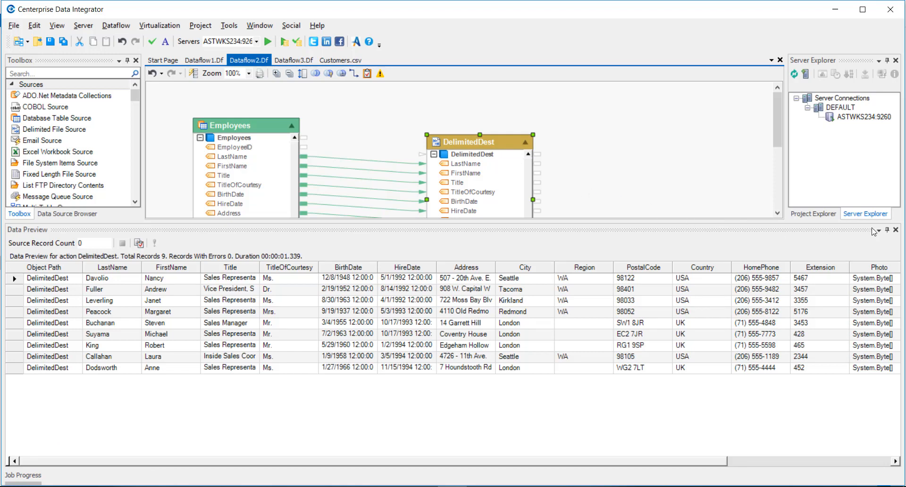
pyautogui.click(895, 230)
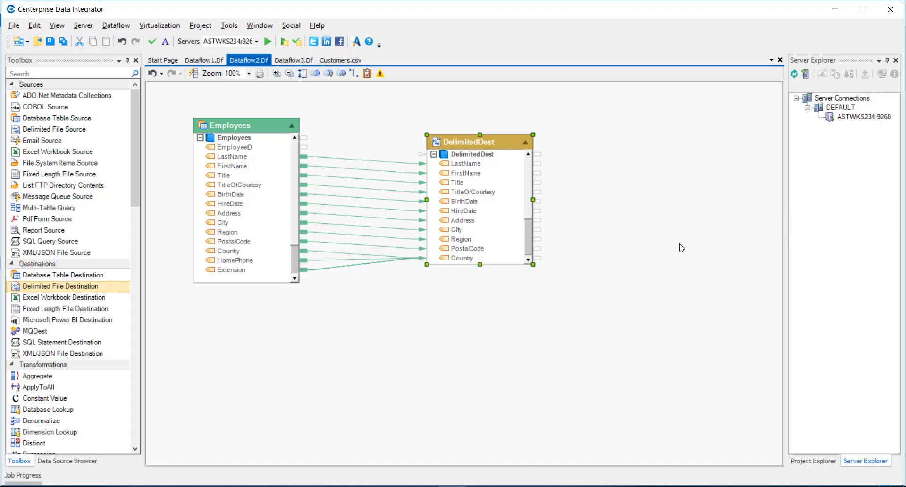
# Step: Run Dataflow2.Df and open the generated Output.csv file of DelimitedDest
pyautogui.click(269, 45)
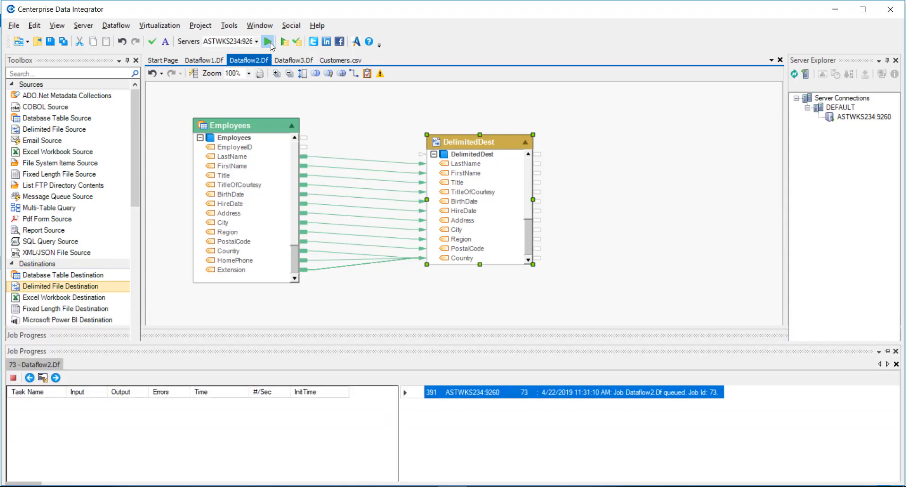
pyautogui.click(25, 481)
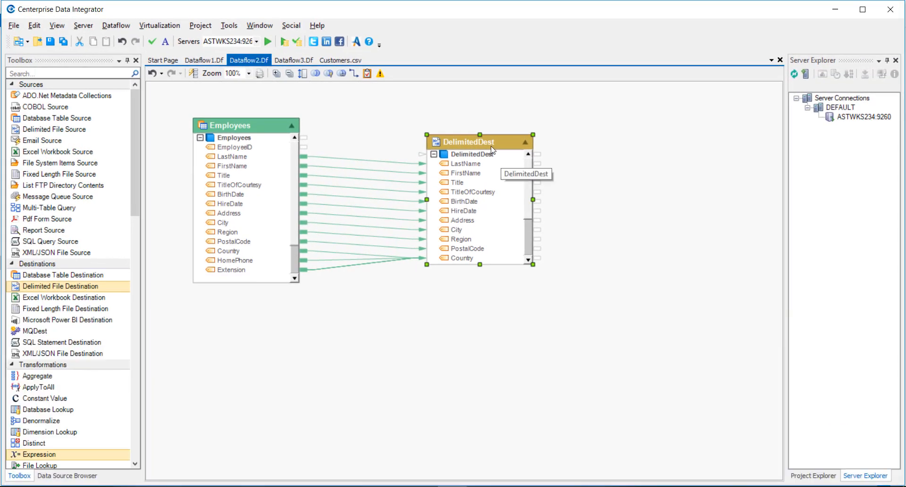
pyautogui.rightClick(491, 147)
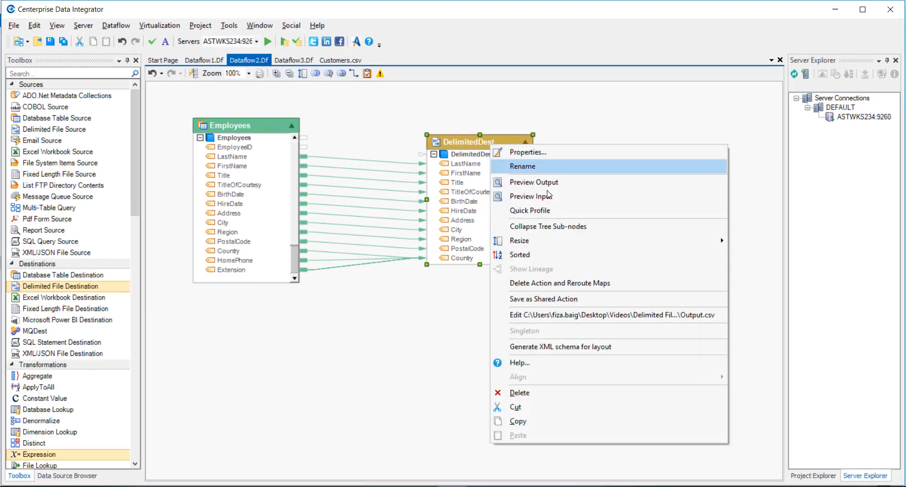
pyautogui.click(552, 314)
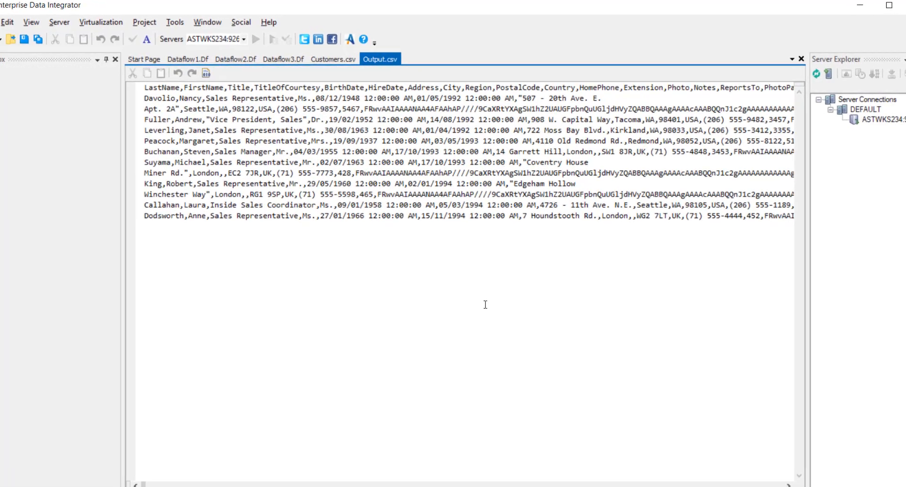